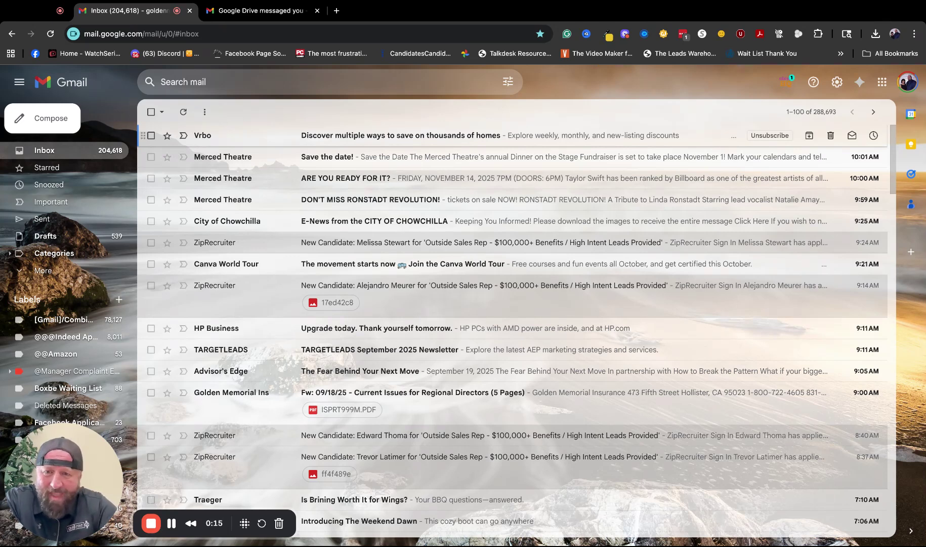
Preview the Merced Theatre 'Save the date!' email, then go to Manage subscriptions under More.
click(351, 157)
scroll(470, 427, down, 10)
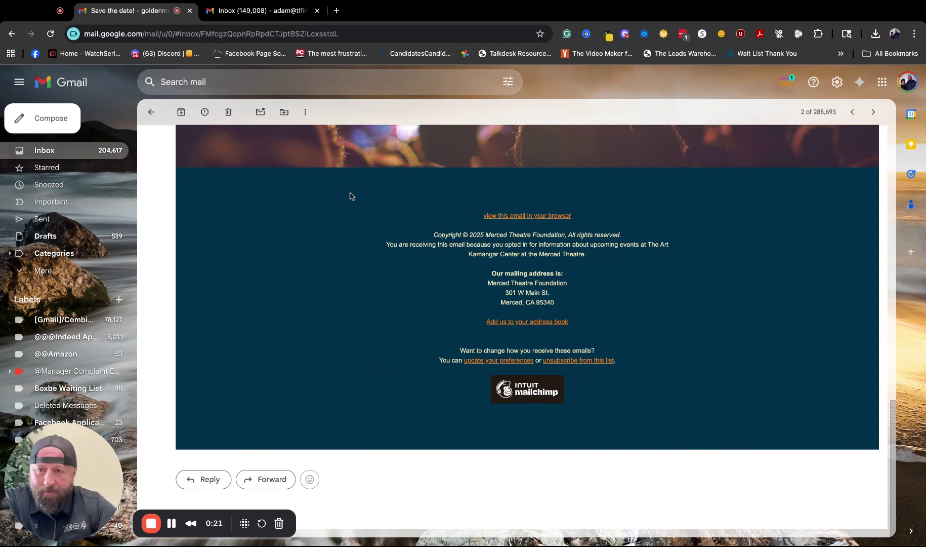
scroll(351, 195, up, 10)
scroll(352, 195, up, 3)
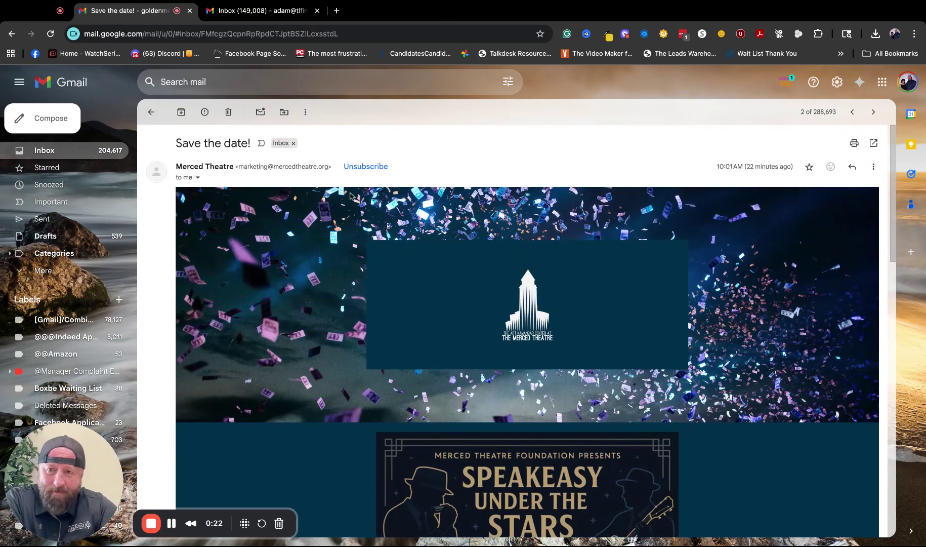
click(153, 115)
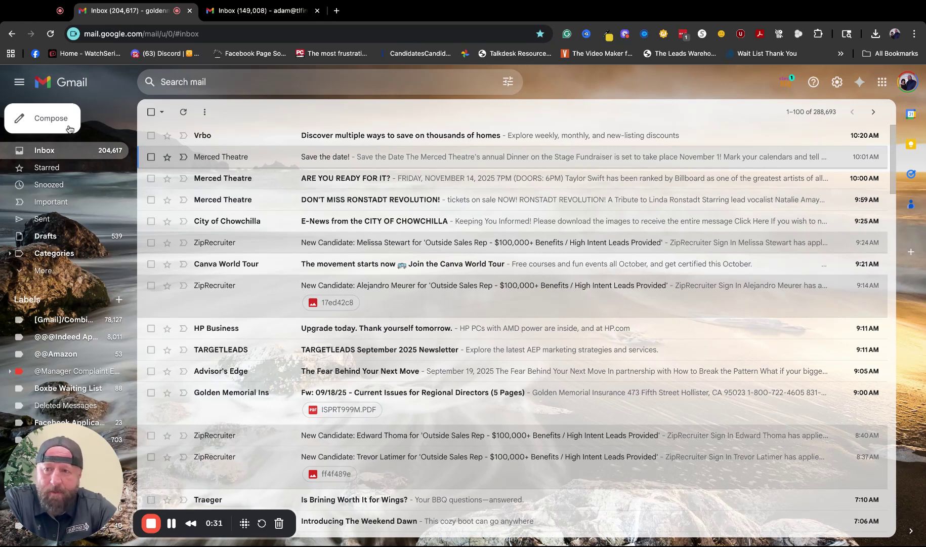
click(51, 272)
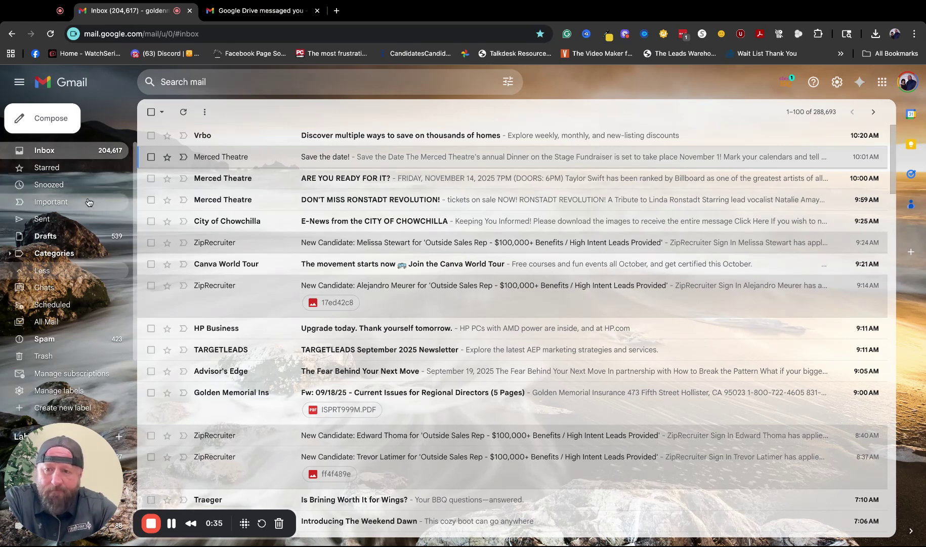
scroll(73, 238, down, 2)
scroll(89, 202, down, 2)
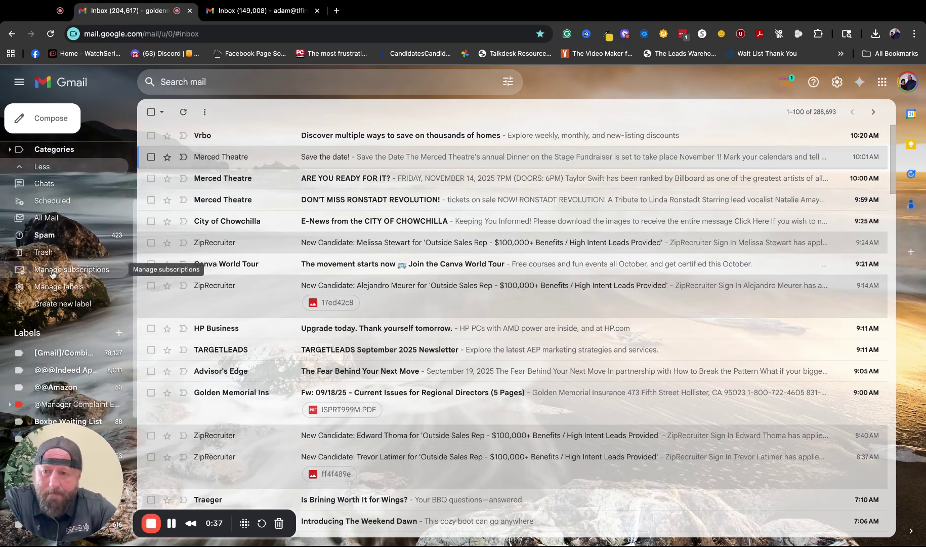
click(72, 269)
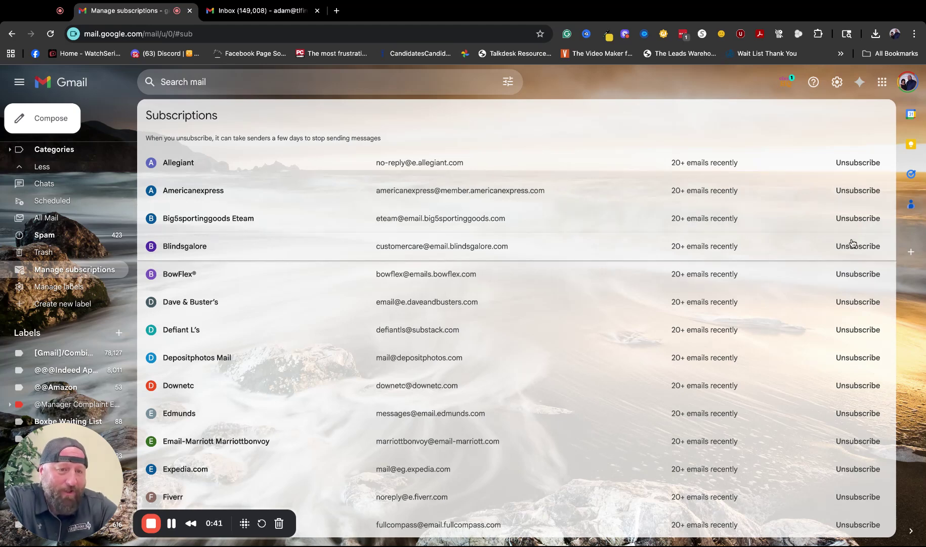
scroll(473, 285, down, 3)
scroll(473, 285, down, 3)
scroll(473, 285, down, 2)
scroll(473, 285, down, 3)
scroll(473, 285, down, 3)
scroll(473, 285, down, 3)
scroll(472, 285, up, 12)
scroll(473, 285, up, 1)
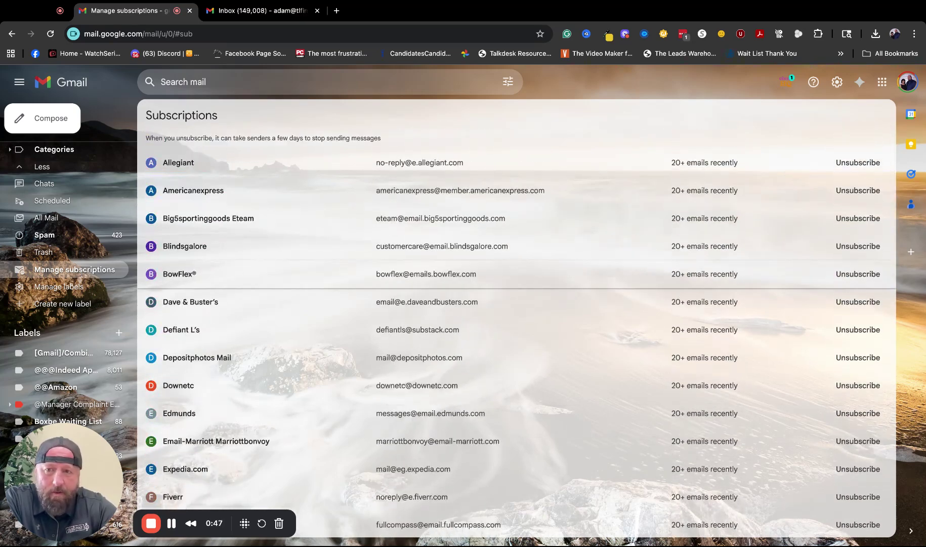
Unsubscribe from Big5sportinggoods Eteam, BowFlex and Blindsgalore, confirming each one.
click(857, 219)
click(565, 334)
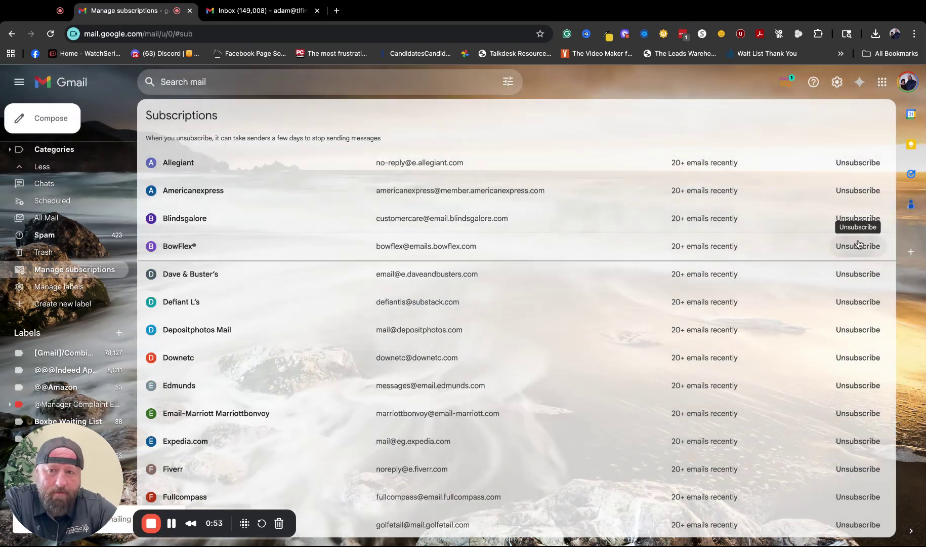
click(855, 245)
click(565, 337)
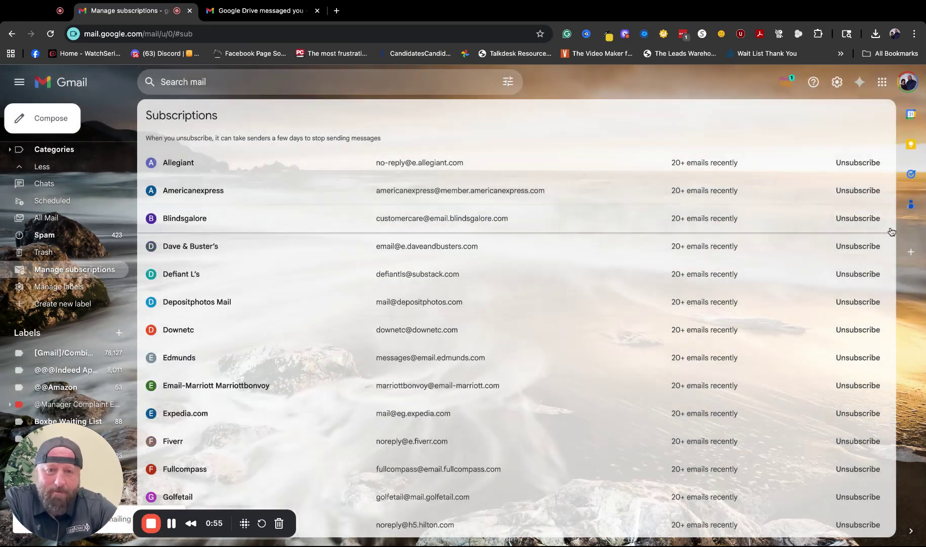
click(857, 218)
click(576, 334)
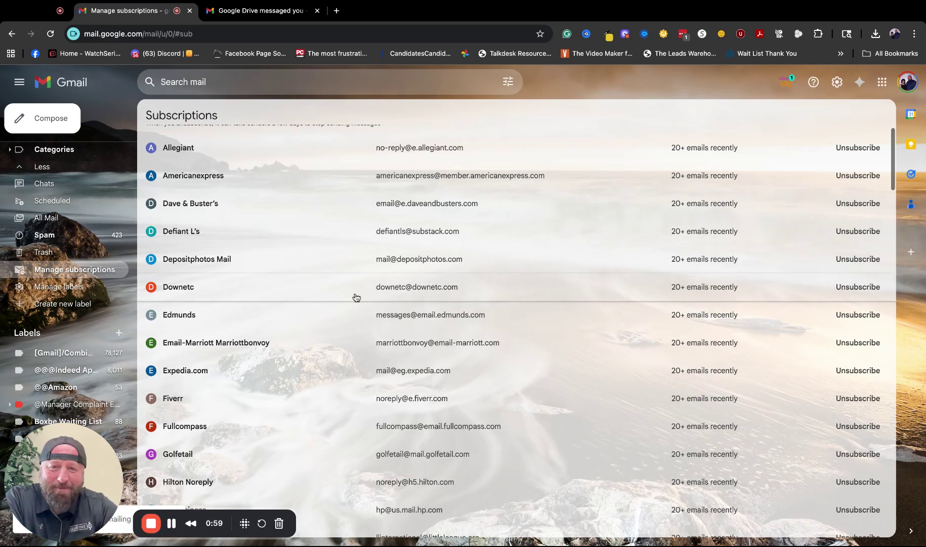
scroll(356, 297, down, 2)
scroll(356, 297, up, 2)
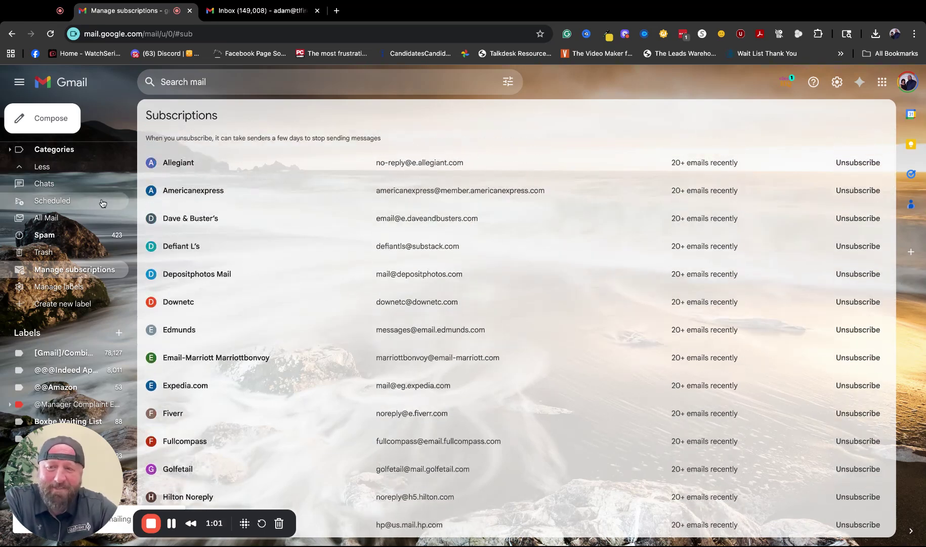
scroll(74, 215, up, 3)
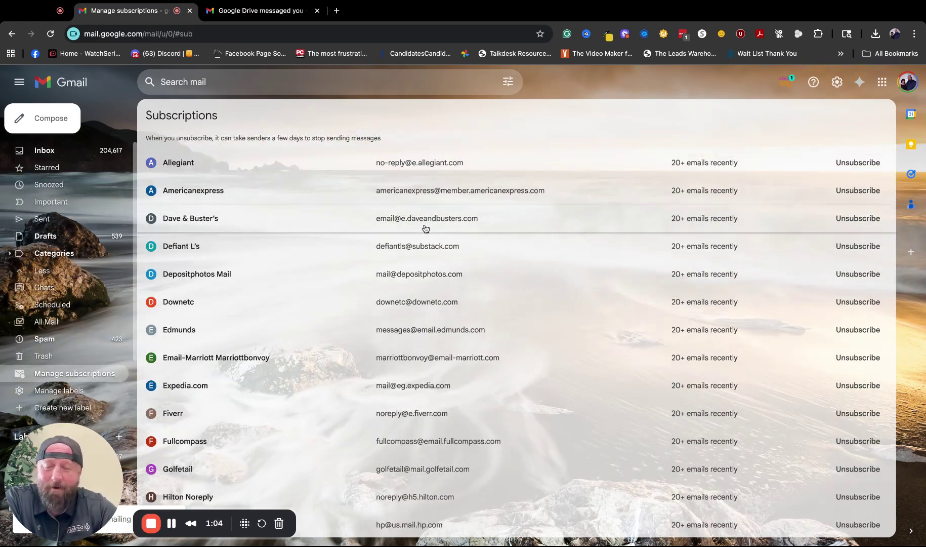